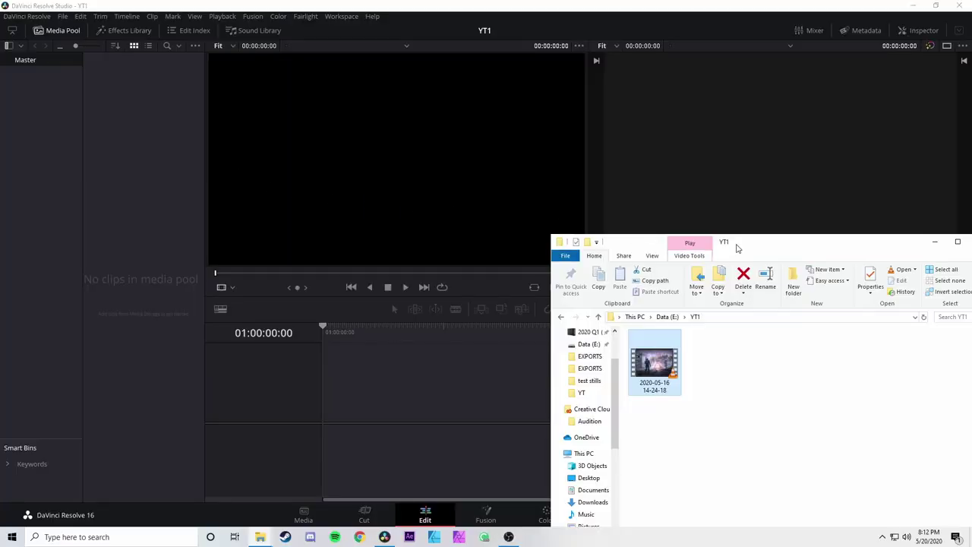
drag(737, 248, 757, 238)
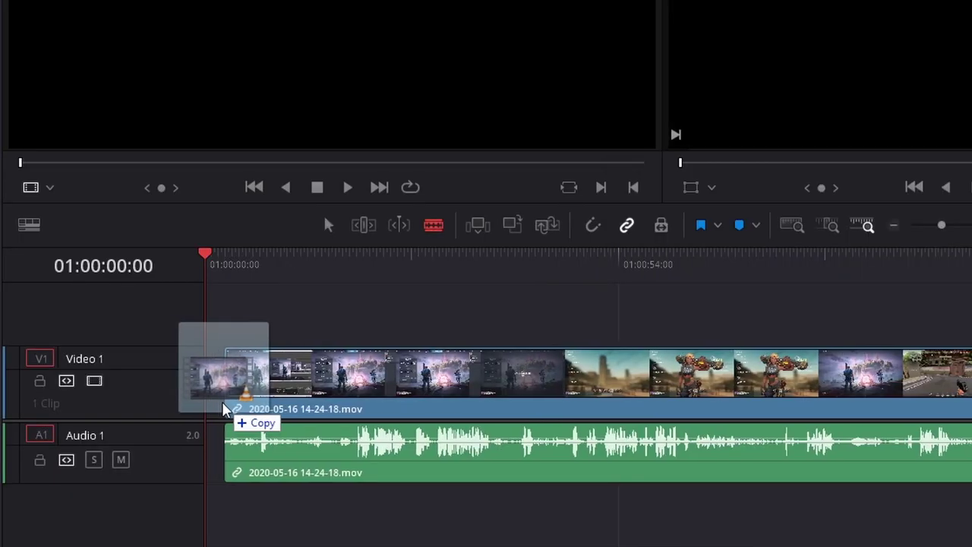
drag(333, 415, 329, 417)
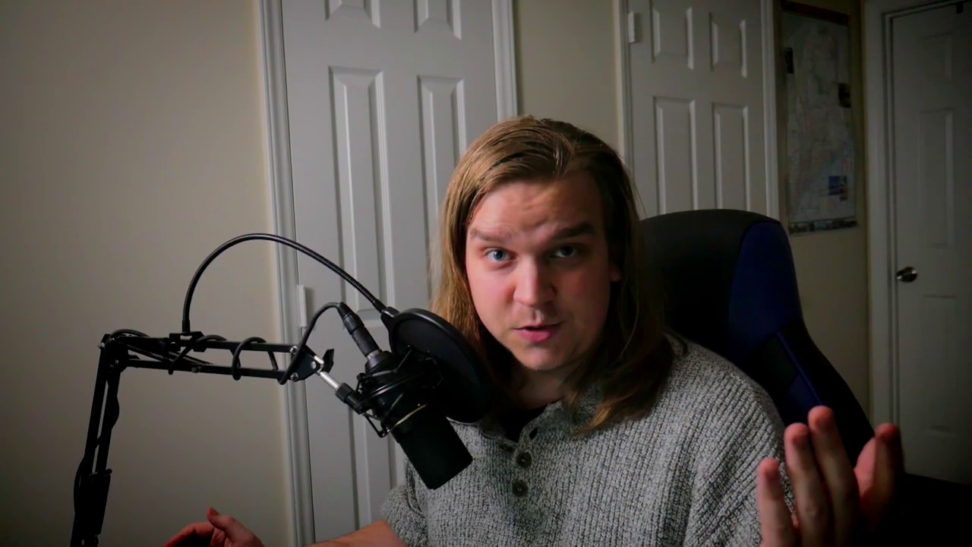
Step: Start playback of the YT1 timeline to preview the gameplay footage
key(space)
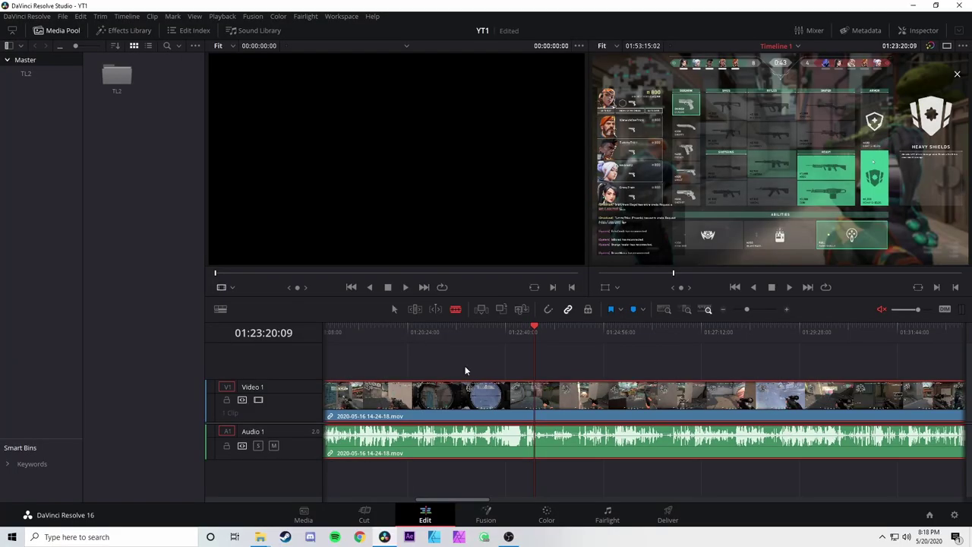
Step: Play forward, stop, play in reverse, then shuttle forward at 2x and 4x speed with J/K/L
key(l)
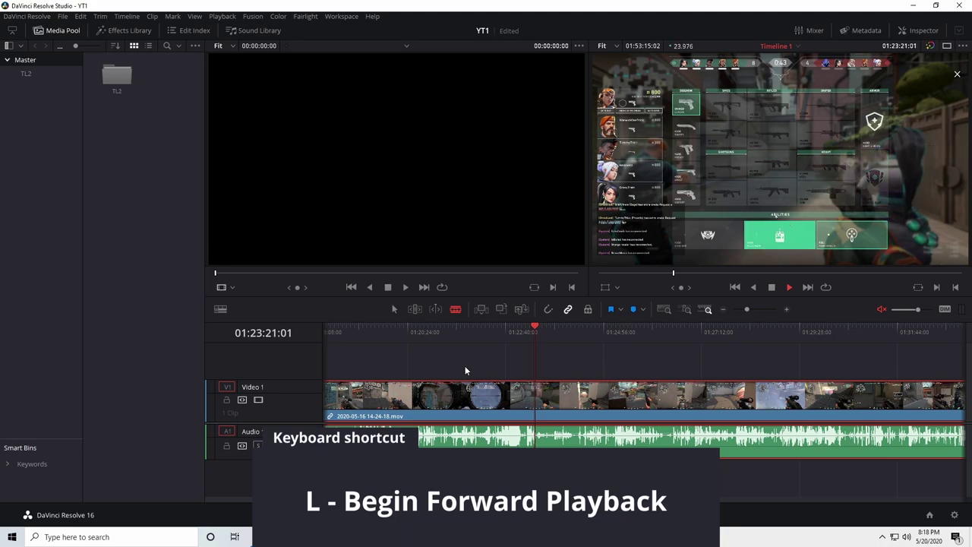
key(k)
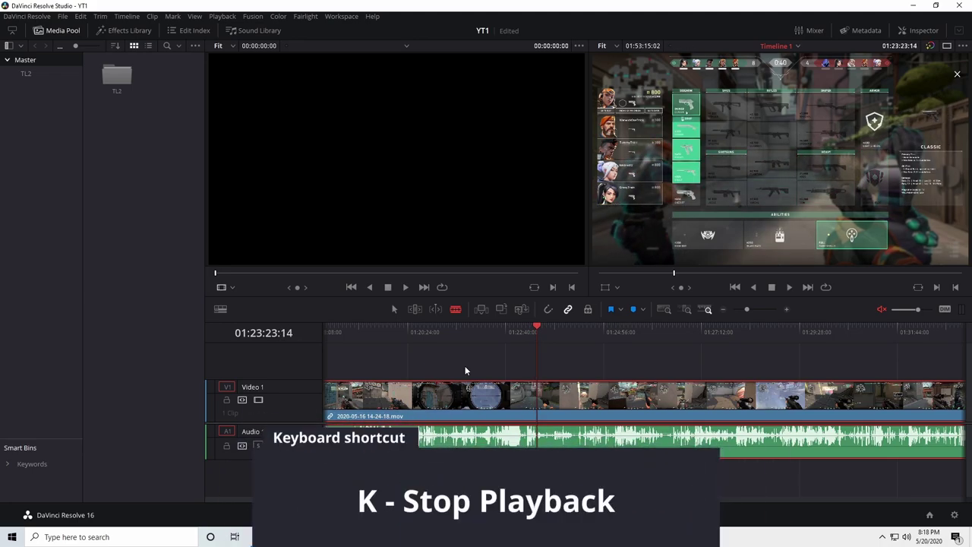
key(j)
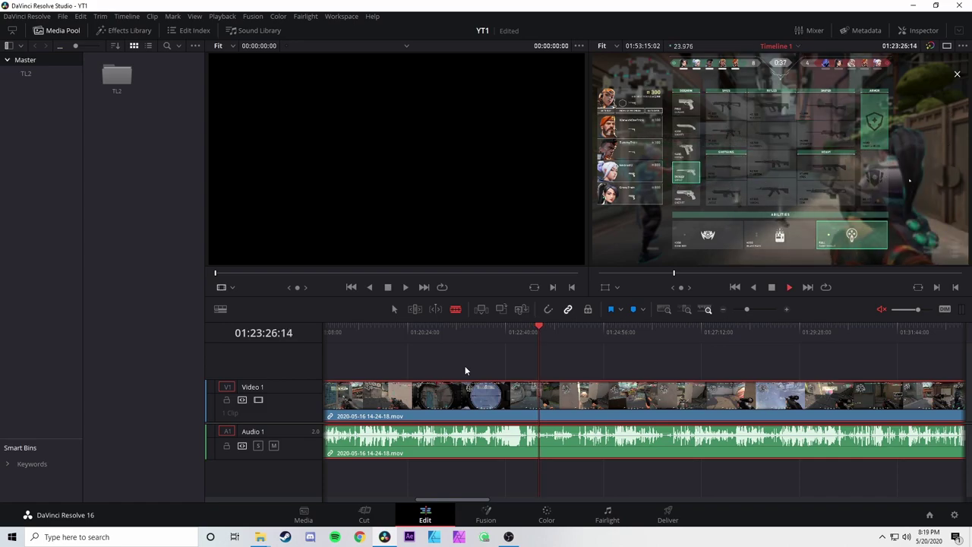
key(l)
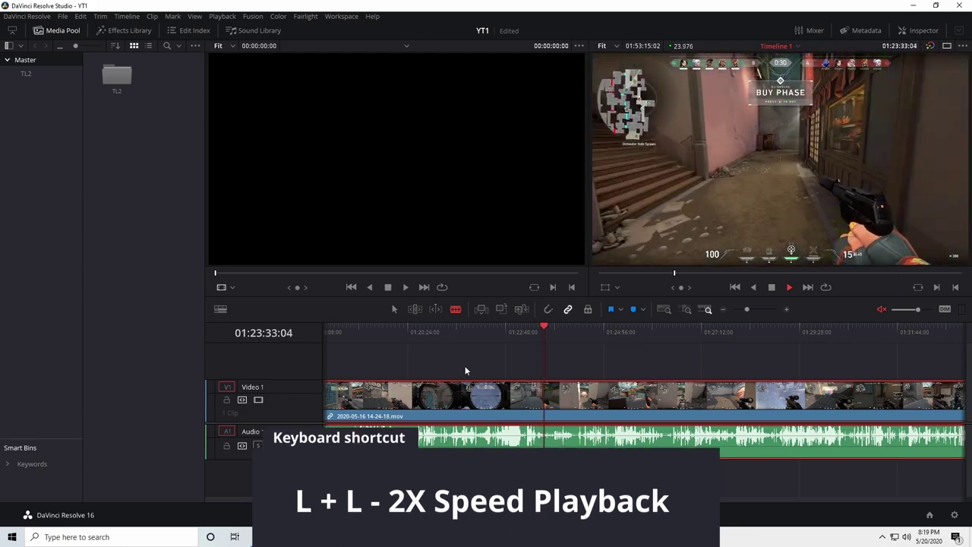
key(l)
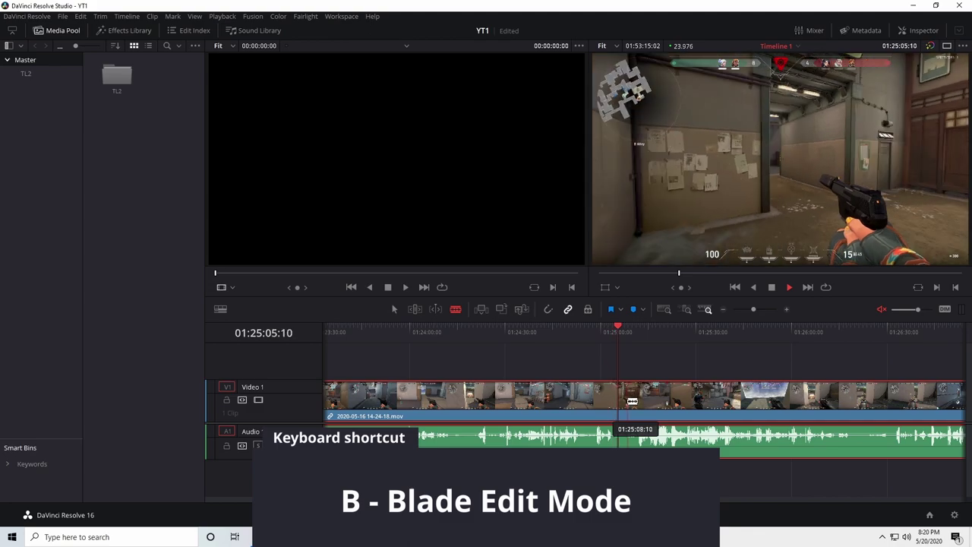
Step: Blade-split the gameplay clip at the current frame, stop playback, and return the playhead near the cut
click(626, 404)
key(space)
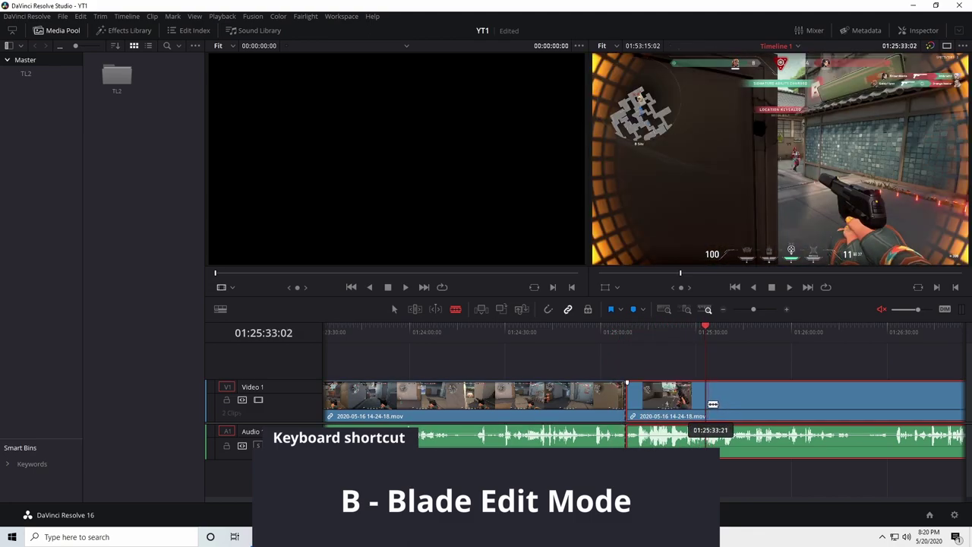
click(653, 335)
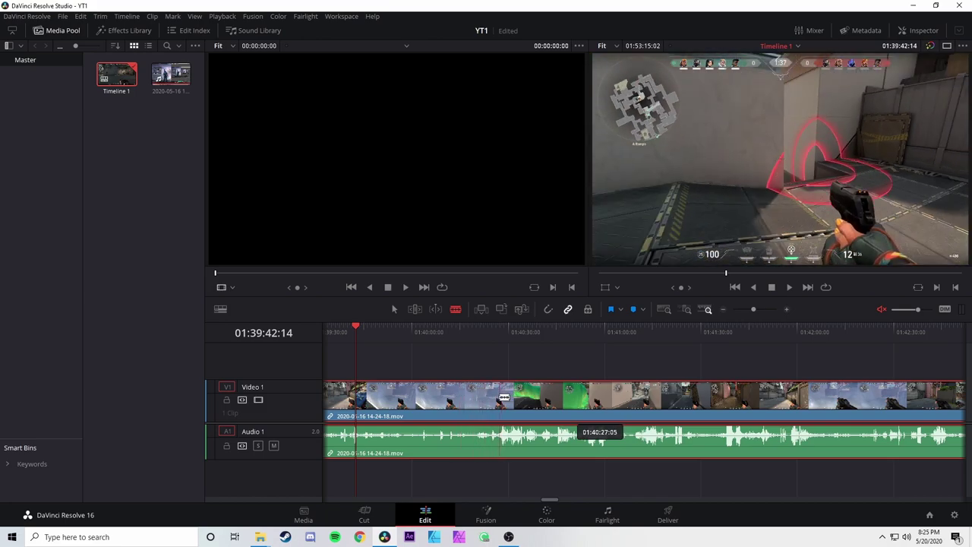
Step: Zoom into the timeline and blade the clip twice near 01:40:53, isolating a short piece
scroll(535, 368, down, 5)
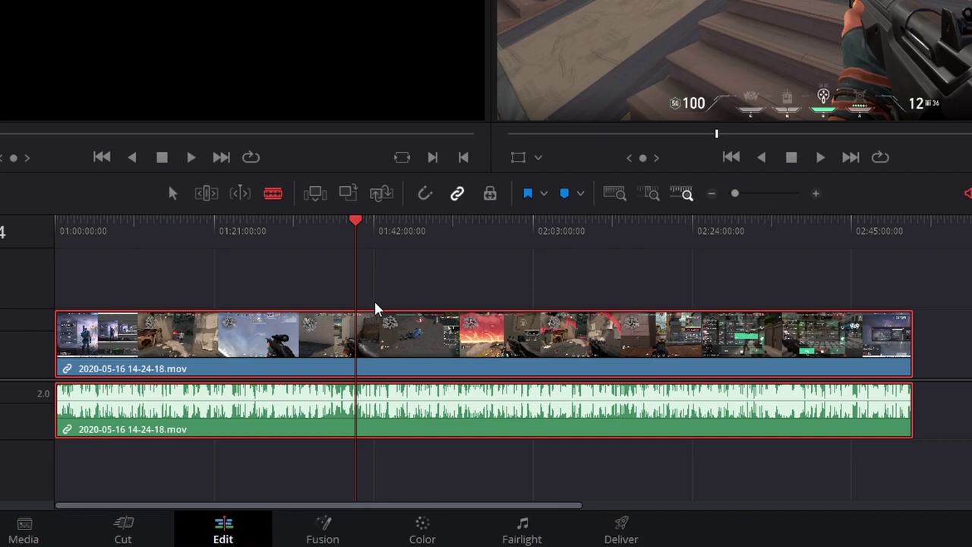
scroll(422, 383, up, 5)
scroll(422, 383, up, 4)
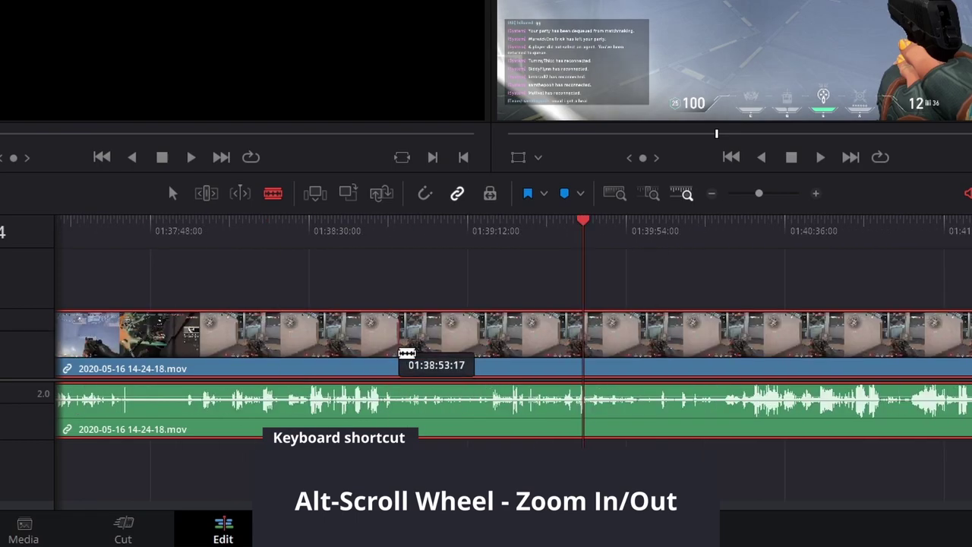
scroll(407, 353, up, 4)
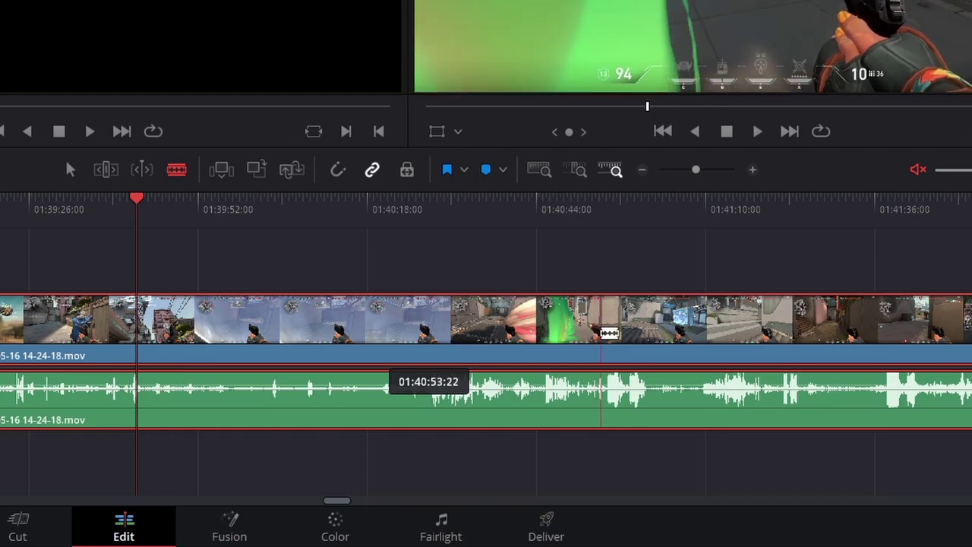
click(602, 333)
click(629, 334)
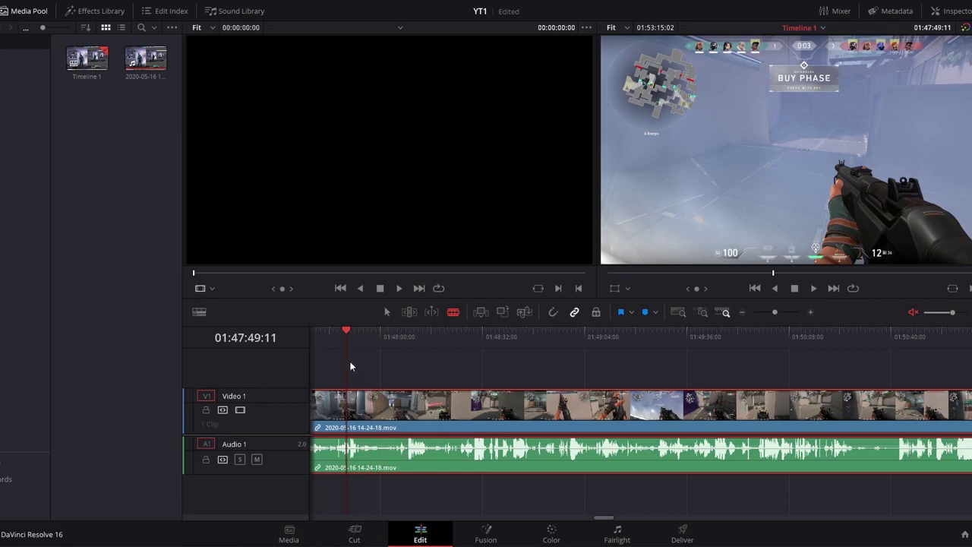
Step: Scrub the playhead from about 01:47:48 to 01:47:51 and open the Timeline menu
click(342, 335)
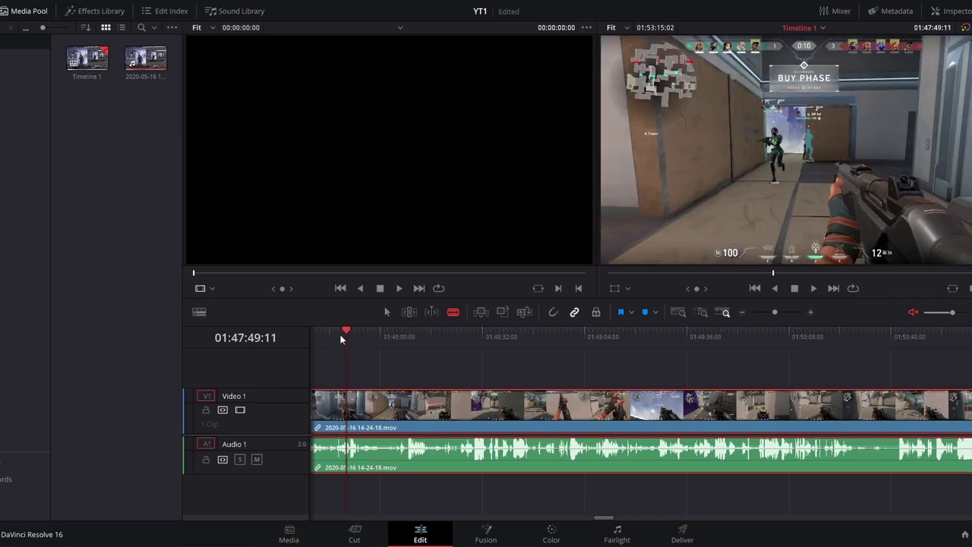
drag(343, 333, 423, 343)
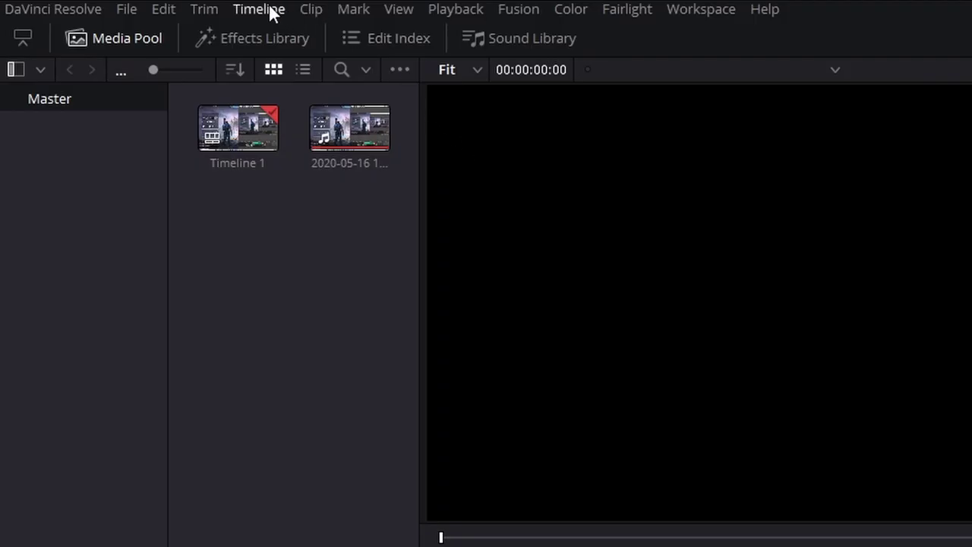
click(258, 10)
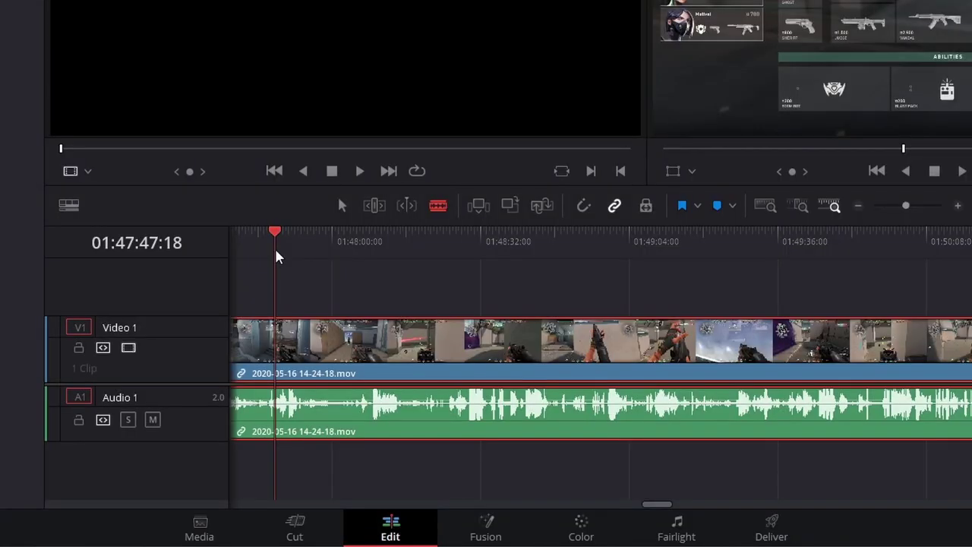
Step: Scrub to the cut point near 01:47:53, split the clip with Ctrl+B, then advance the playhead
drag(276, 251, 484, 254)
drag(348, 253, 321, 255)
key(ctrl+b)
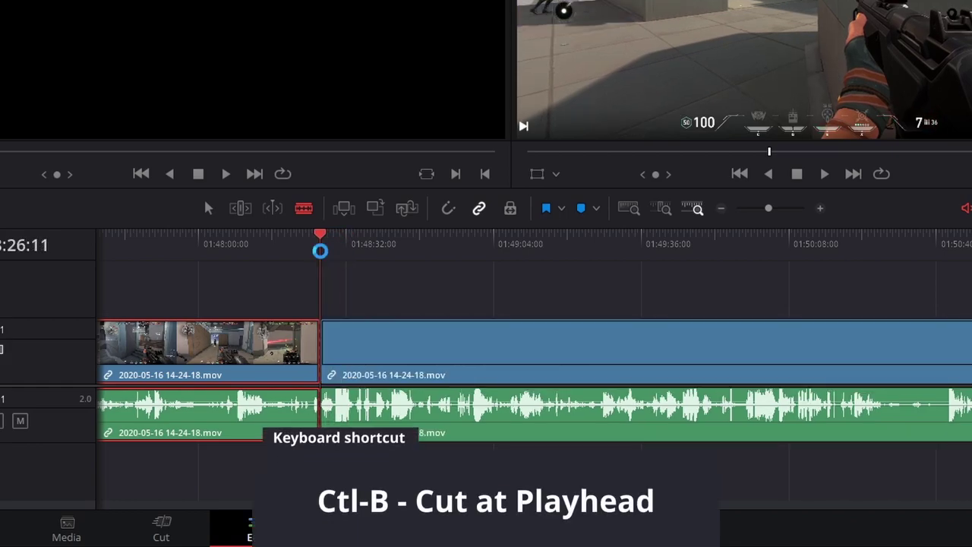
drag(321, 258, 329, 256)
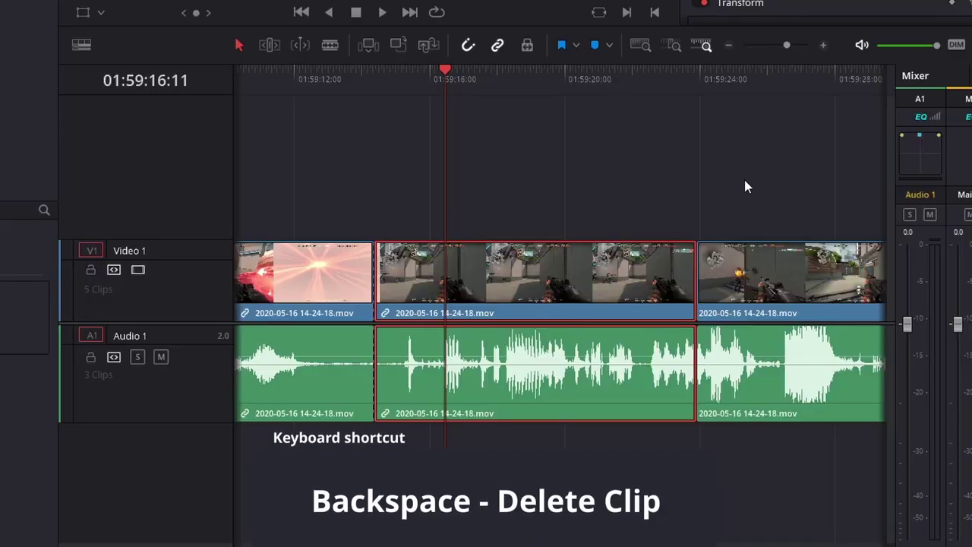
Step: Delete the middle clip, undo, then ripple-delete it so the next clip closes the gap
key(BackSpace)
key(ctrl+z)
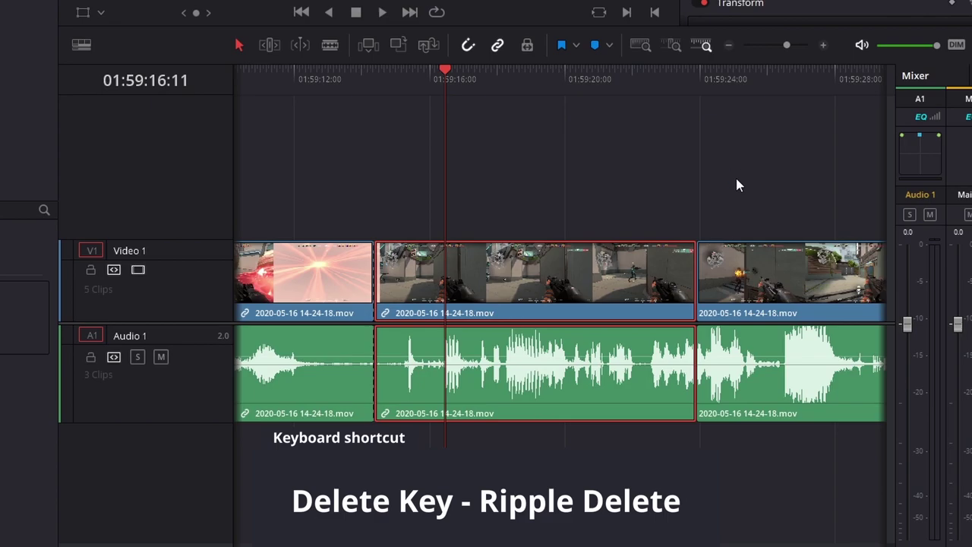
key(Delete)
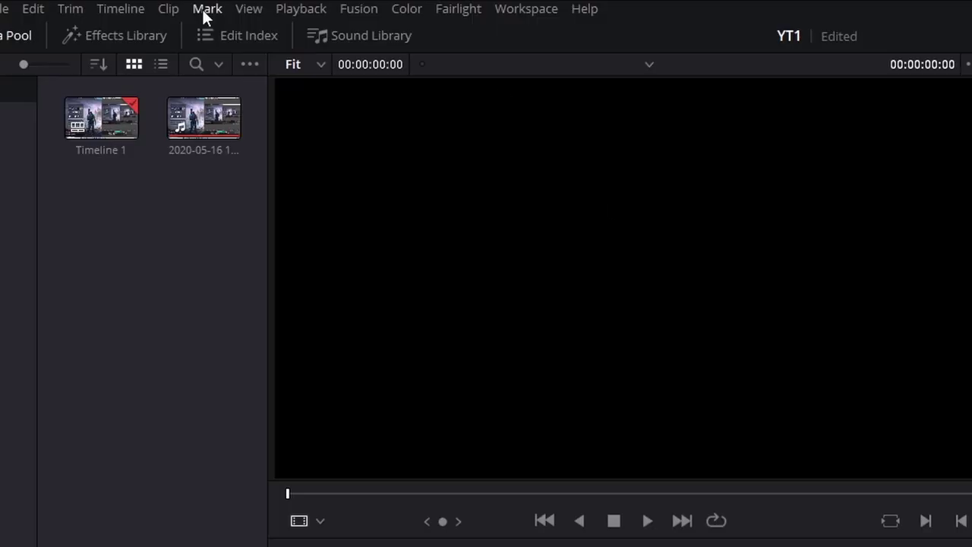
Step: Enable Selection Follows Playhead, park the playhead at 01:48:05:18, and cut that clip out with Ctrl+X
click(138, 8)
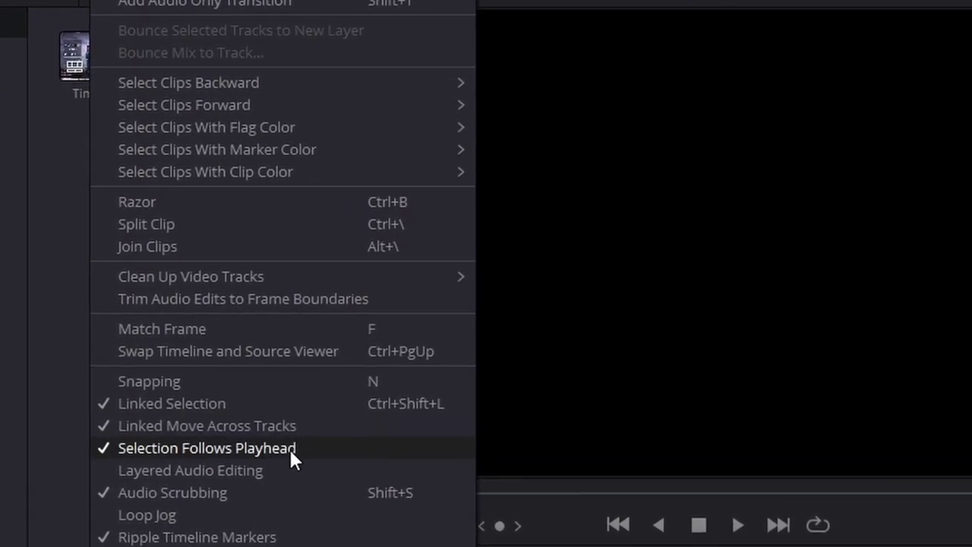
click(515, 480)
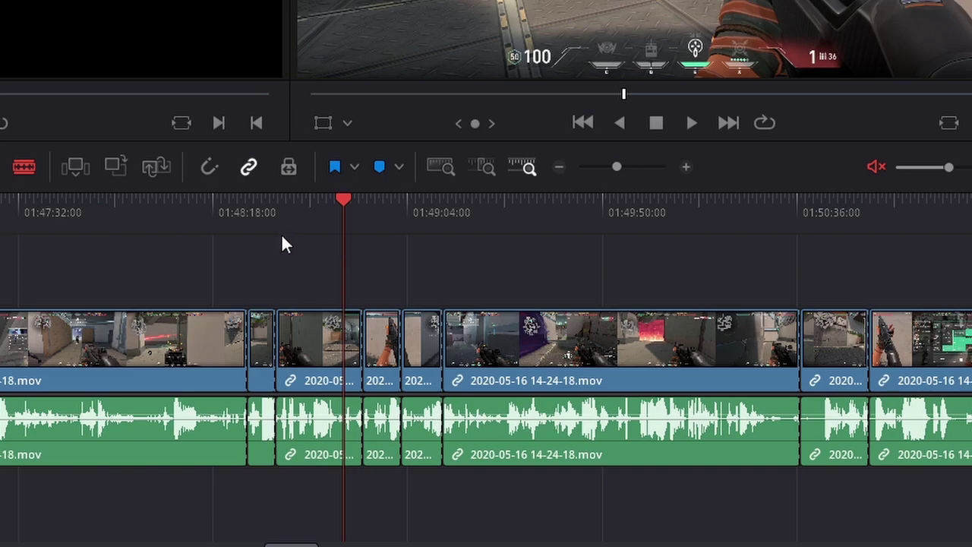
drag(249, 216, 280, 207)
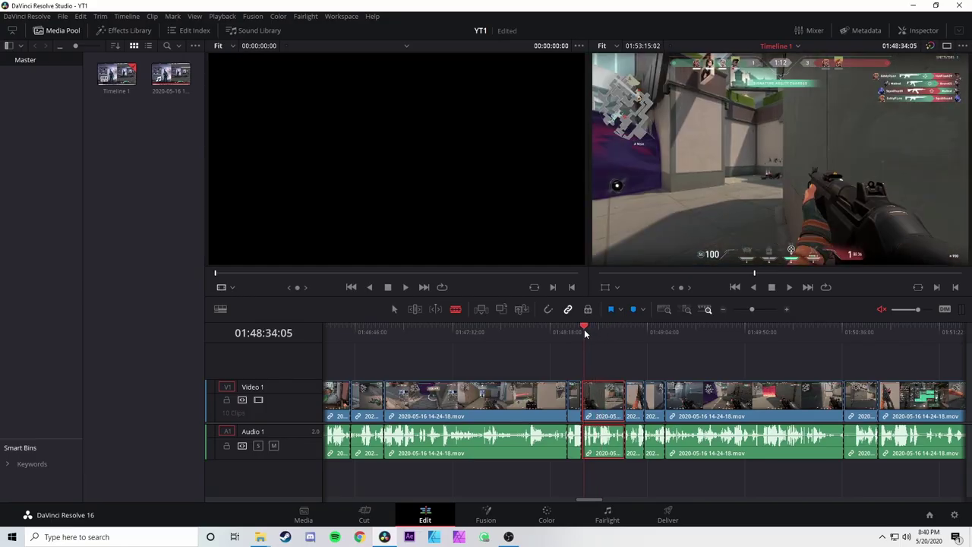
drag(585, 329, 552, 340)
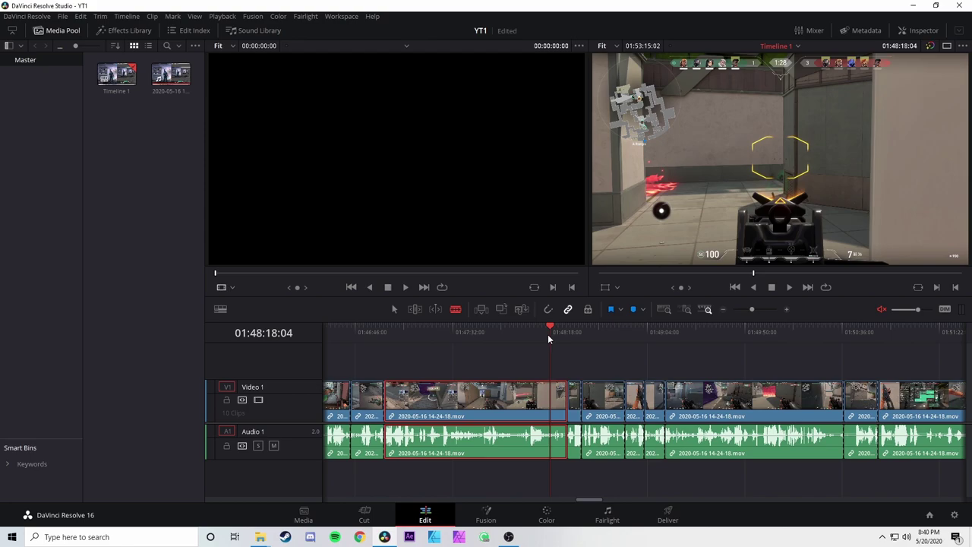
key(ctrl+x)
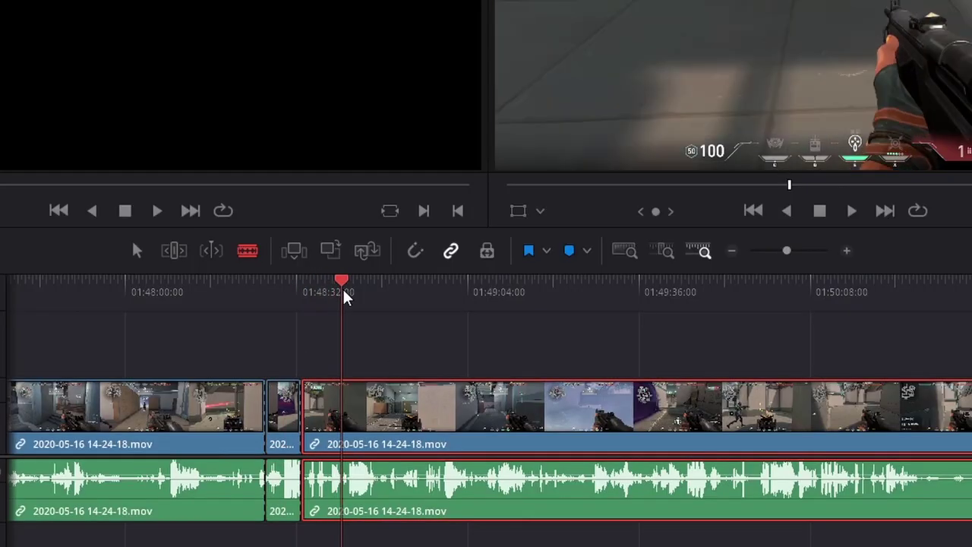
Step: Move the playhead to the next split point and split the clip there with Ctrl+B
drag(347, 294, 411, 306)
key(ctrl+b)
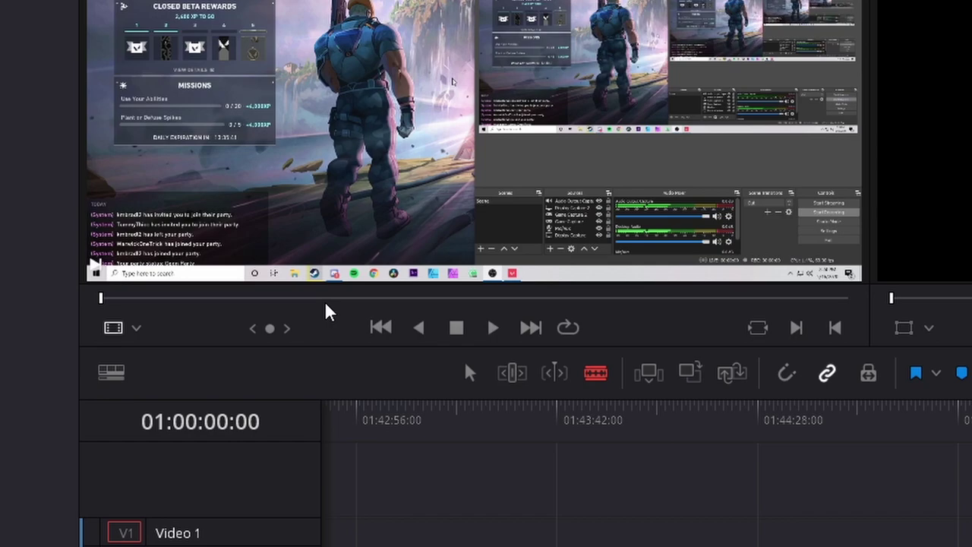
drag(195, 297, 99, 297)
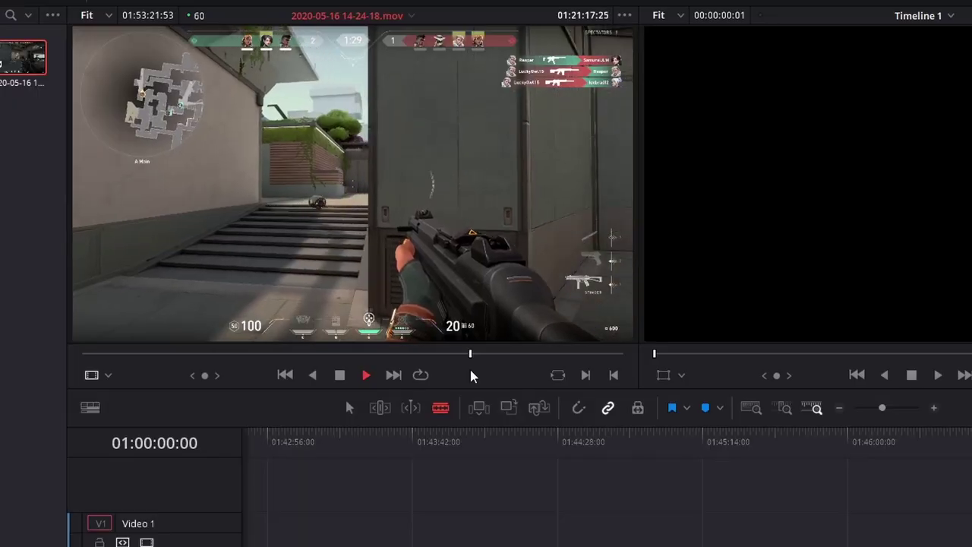
key(space)
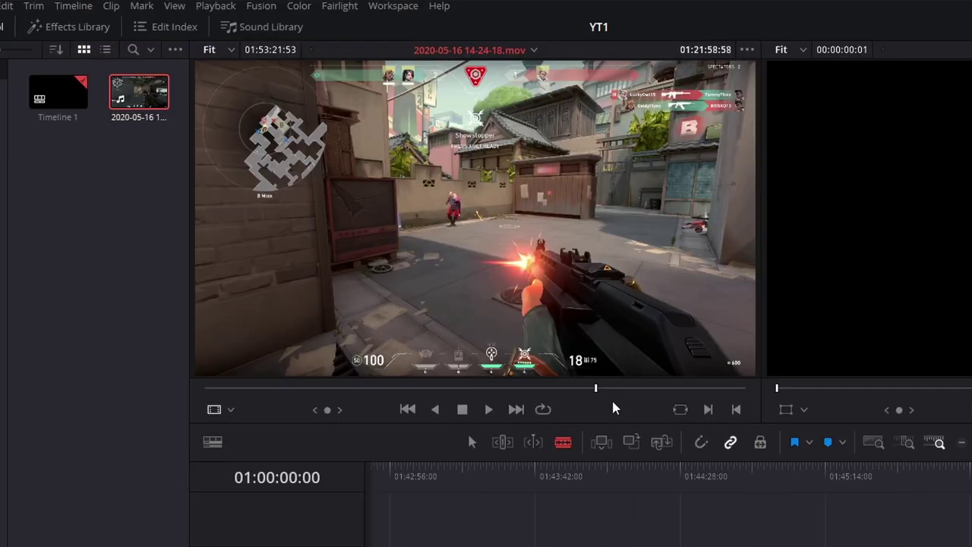
key(j)
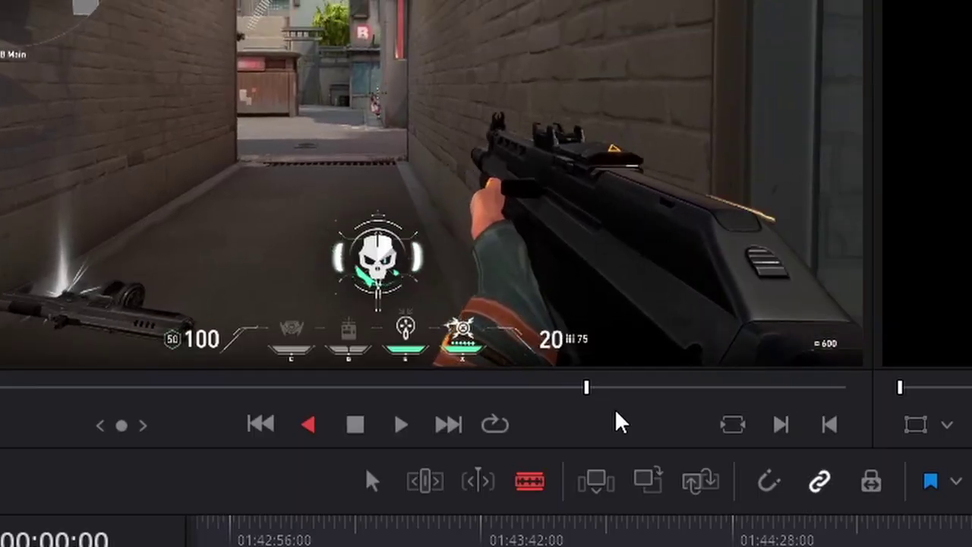
key(k)
key(i)
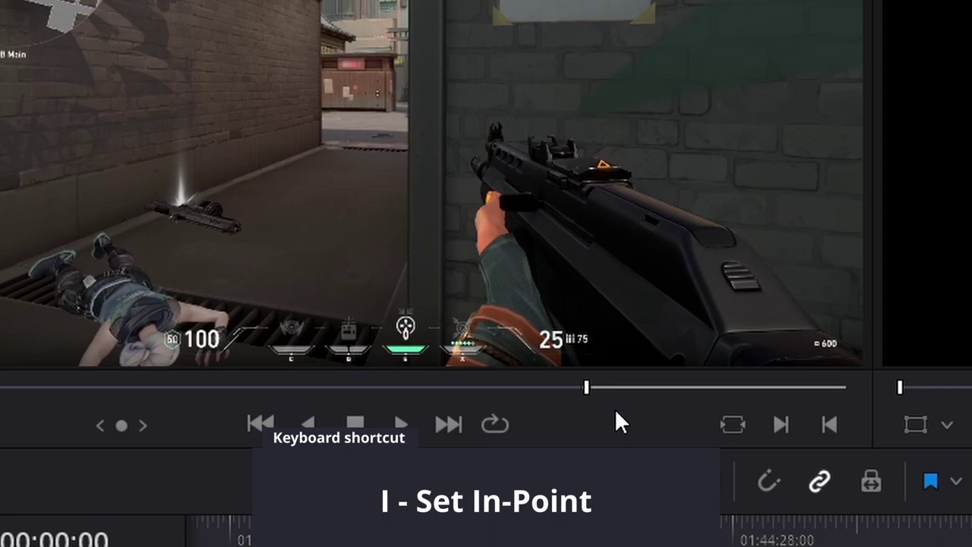
key(l)
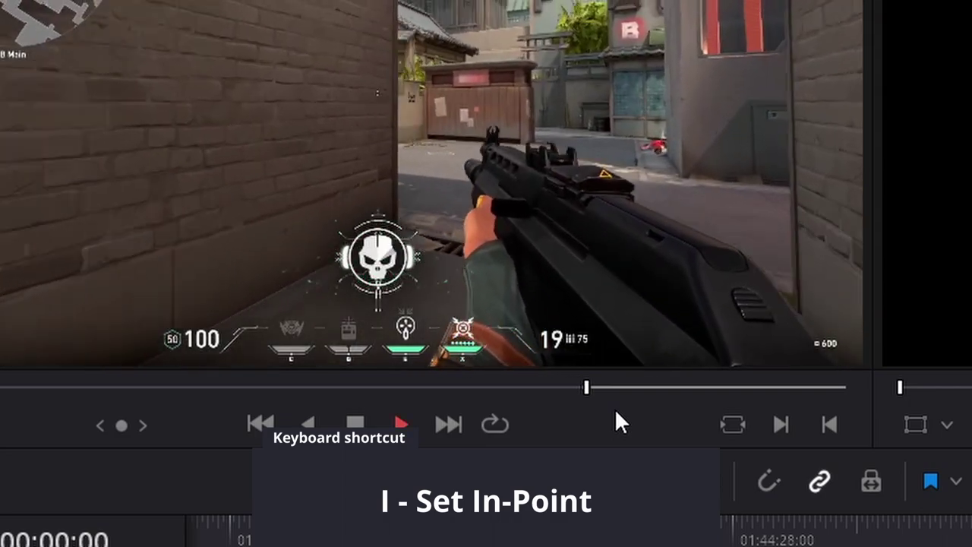
key(o)
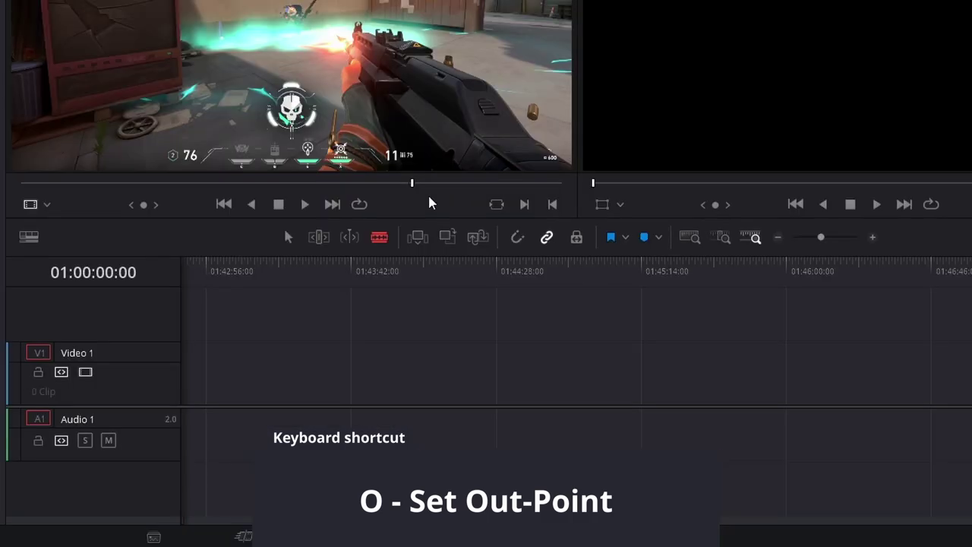
Step: Insert the marked source range at the start of the YT1 timeline on Video 1 and Audio 1
key(F9)
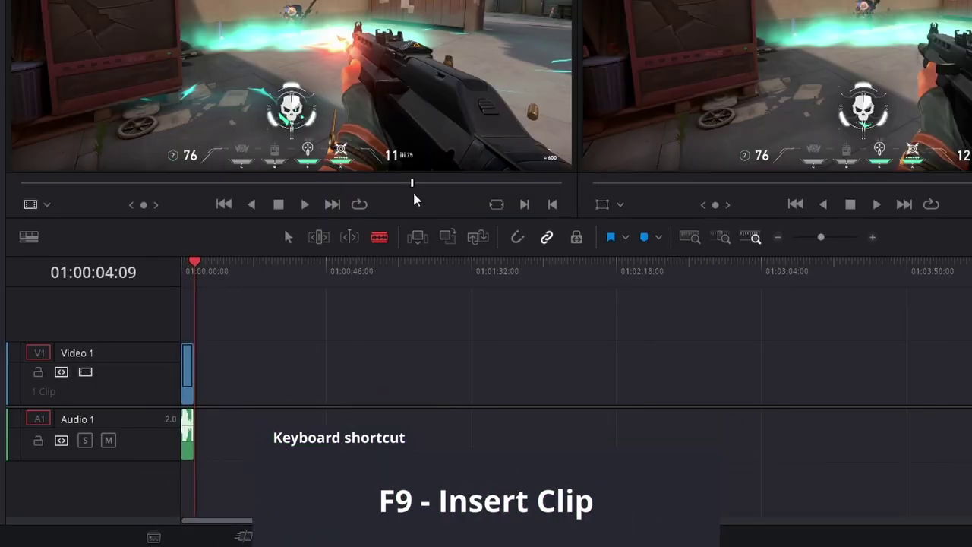
mouse_move(189, 351)
mouse_down()
mouse_move(197, 380)
mouse_move(189, 387)
mouse_move(190, 348)
mouse_up()
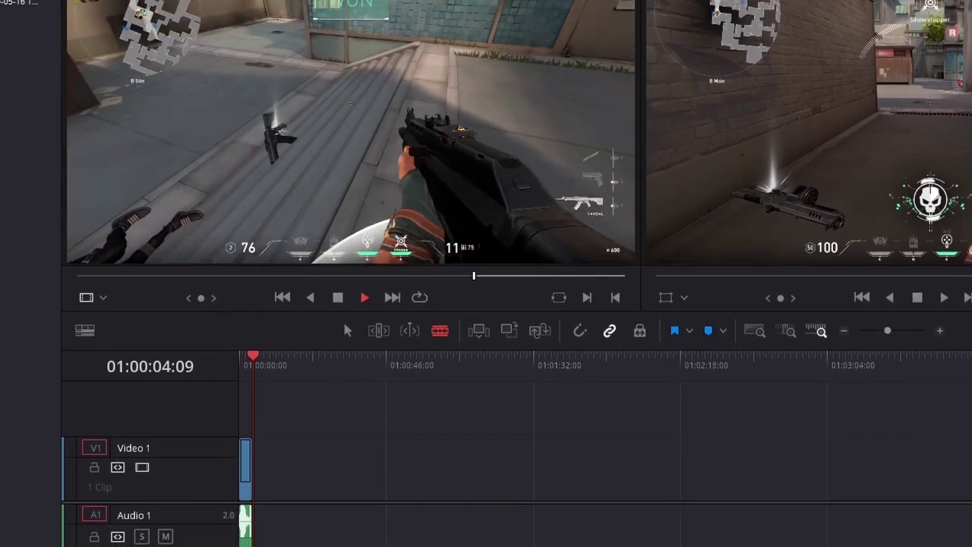
key(space)
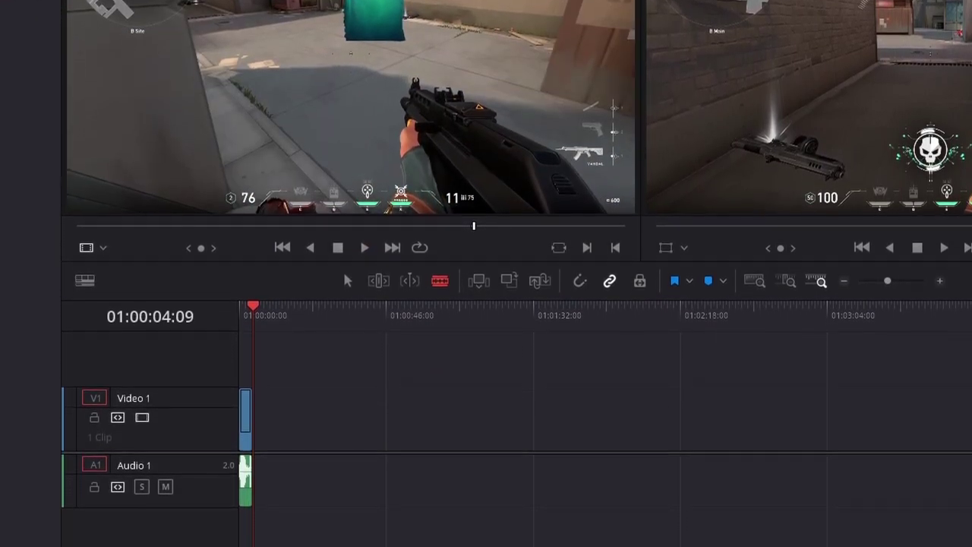